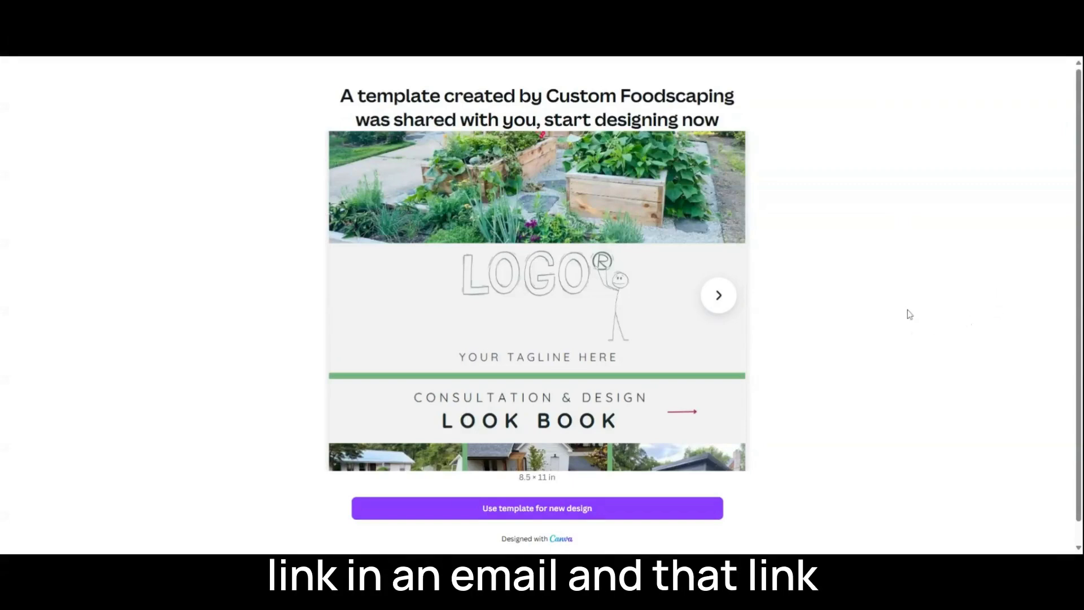
Make an editable copy of the shared 28-page look book template
left_click(479, 509)
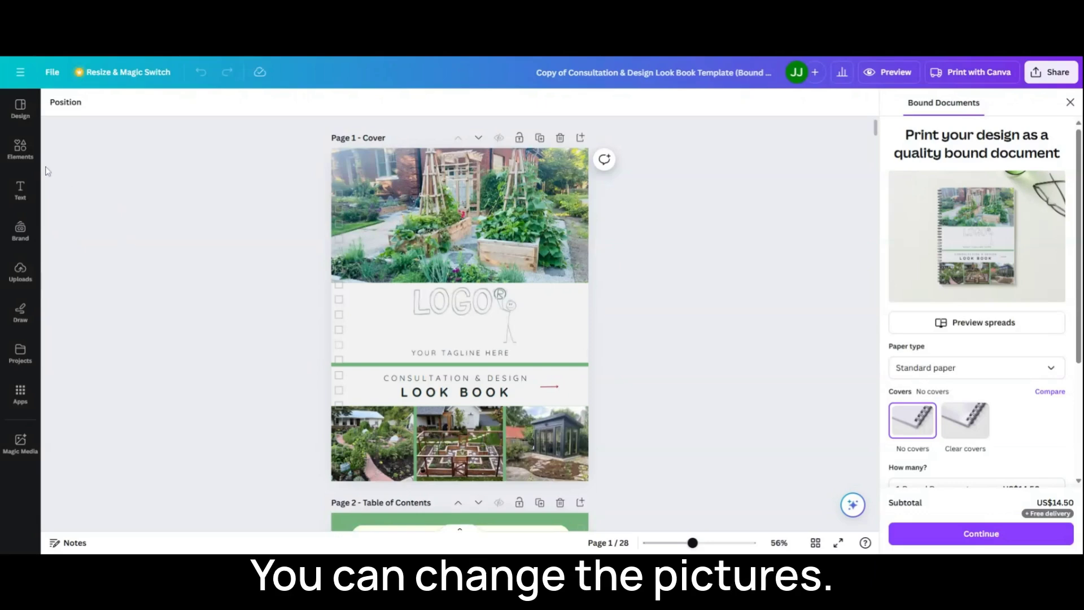
Swap the cover's LOGO placeholder for the brand kit logo, then select the tagline text
left_click(21, 148)
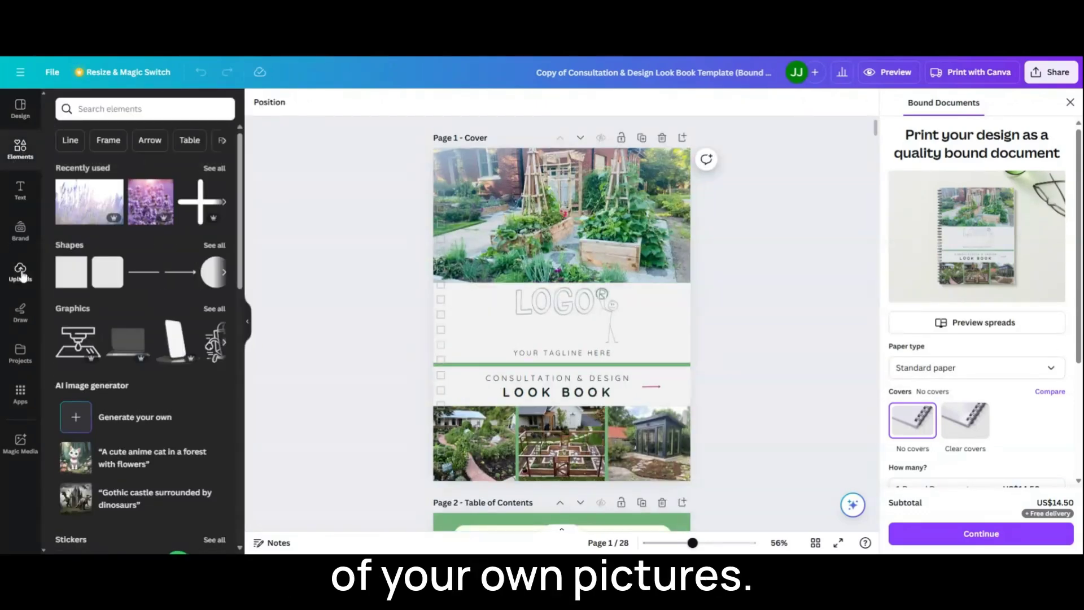
left_click(21, 230)
left_click(103, 310)
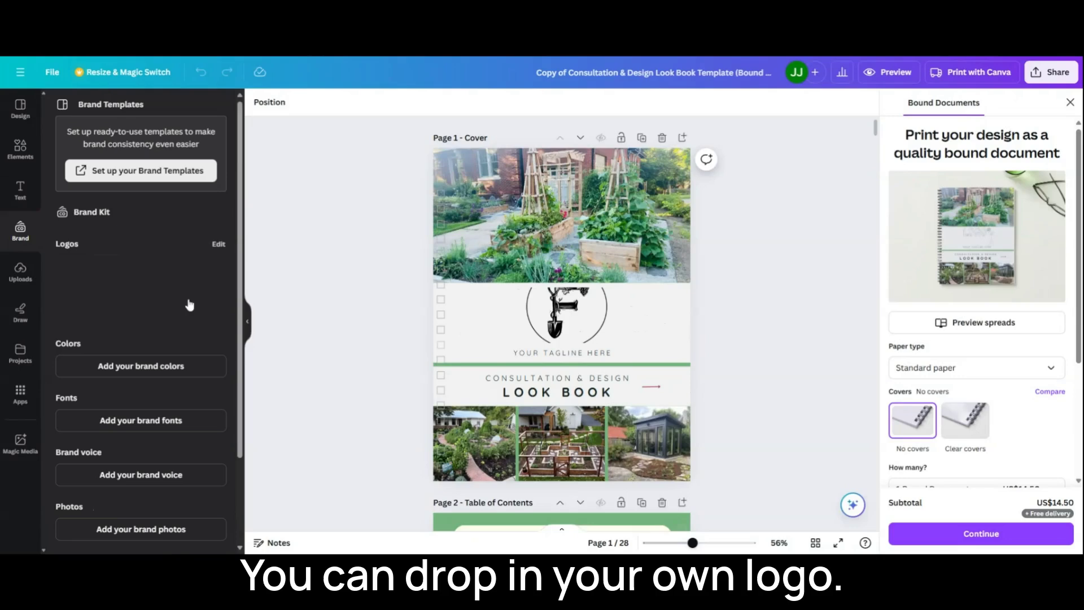
left_click(549, 358)
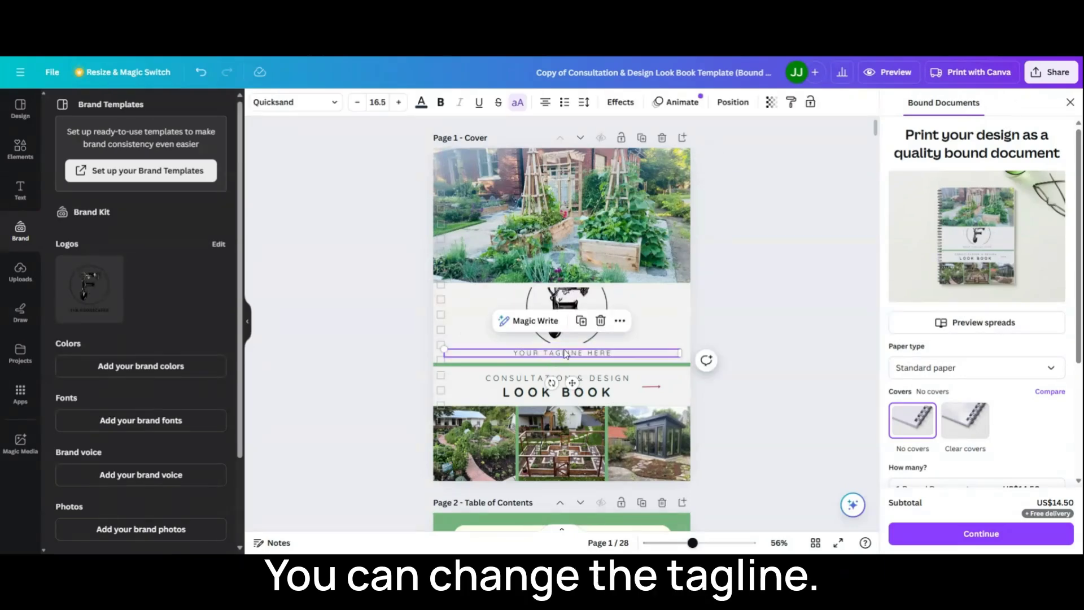
scroll(756, 277, "down", 1)
scroll(757, 277, "down", 1)
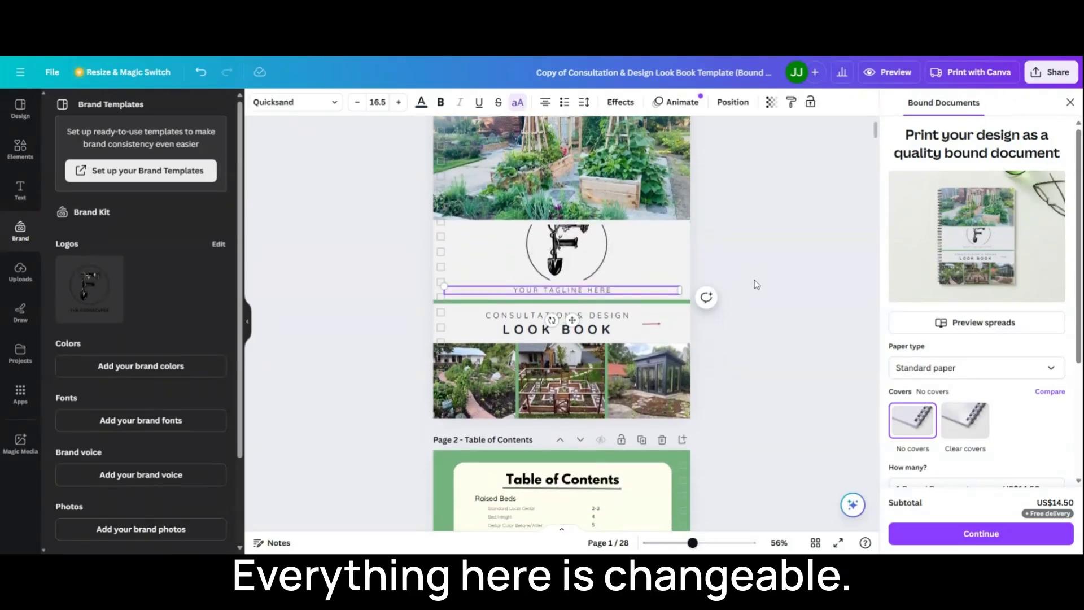
scroll(804, 269, "down", 1)
scroll(795, 277, "down", 1)
scroll(795, 276, "up", 1)
scroll(792, 285, "up", 1)
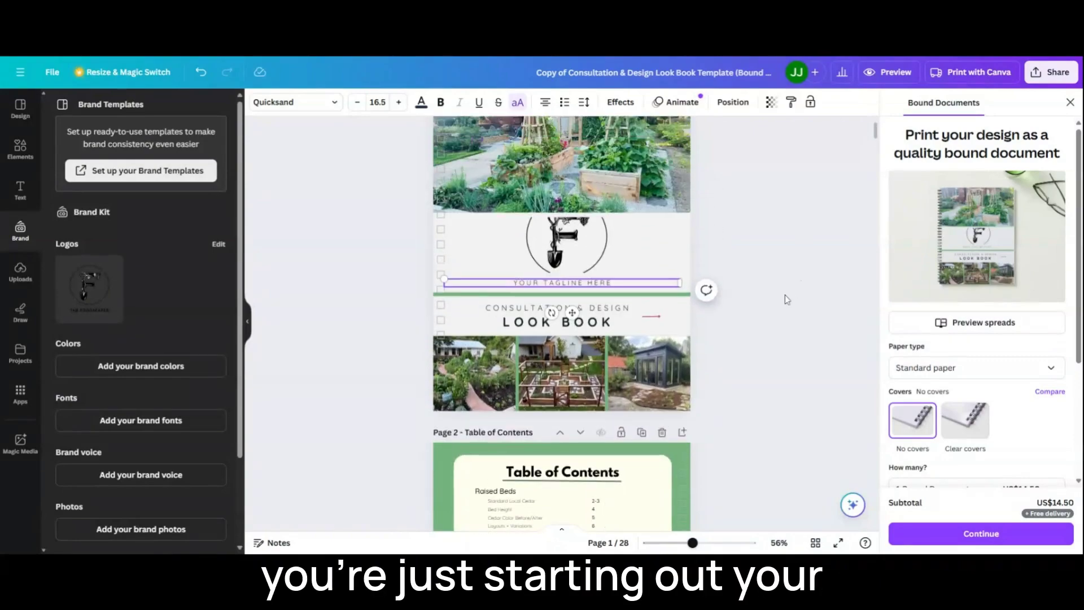
scroll(786, 296, "up", 2)
scroll(764, 295, "down", 1)
scroll(764, 296, "down", 2)
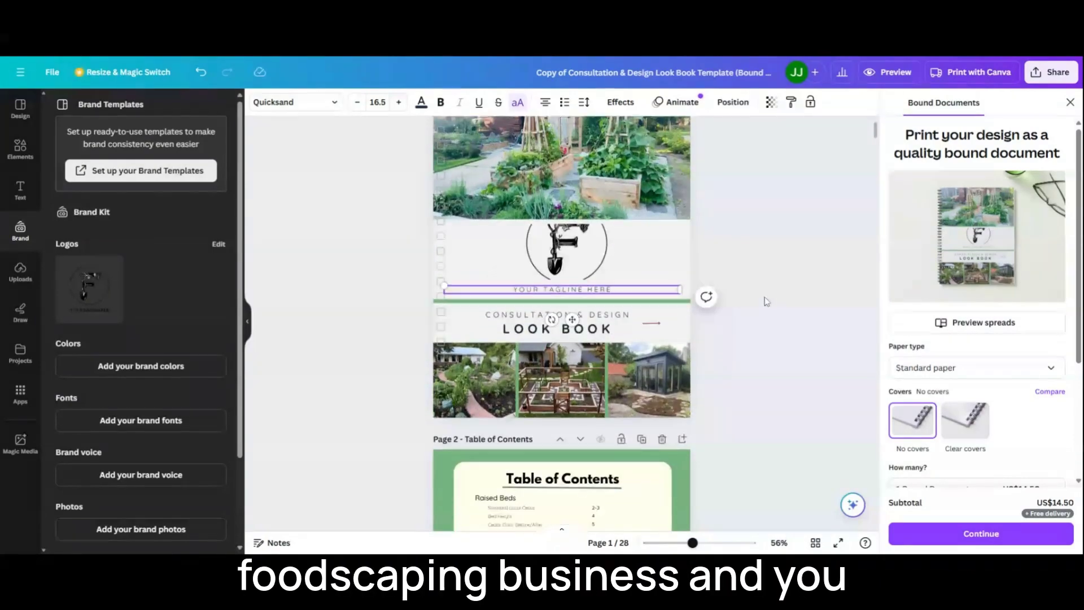
scroll(766, 296, "down", 4)
scroll(766, 298, "down", 3)
scroll(766, 299, "down", 4)
scroll(763, 301, "down", 4)
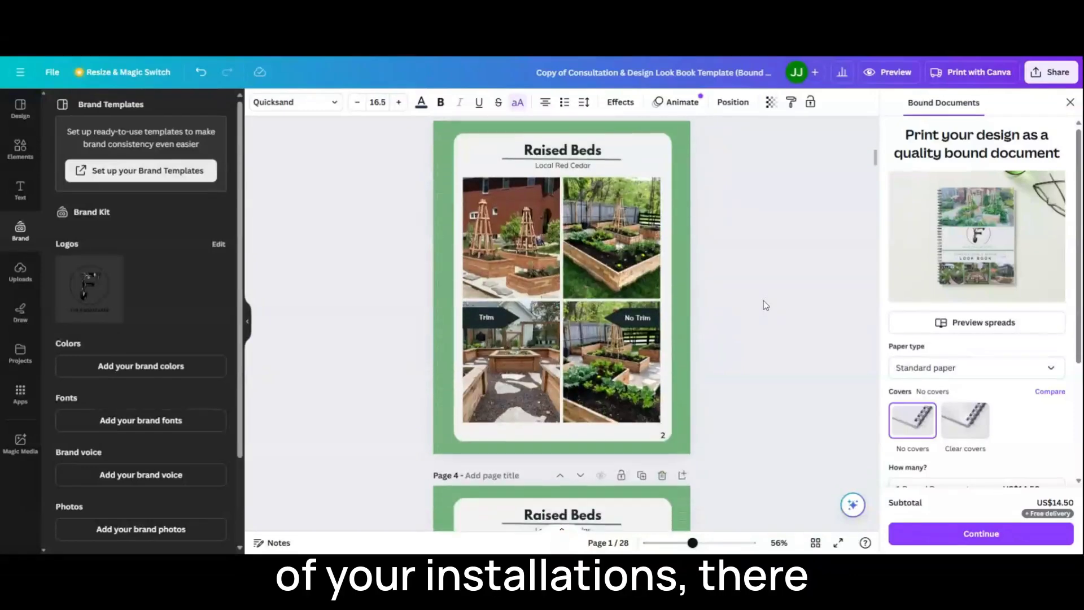
scroll(763, 300, "down", 1)
scroll(763, 301, "down", 1)
scroll(763, 301, "down", 1)
scroll(764, 301, "down", 2)
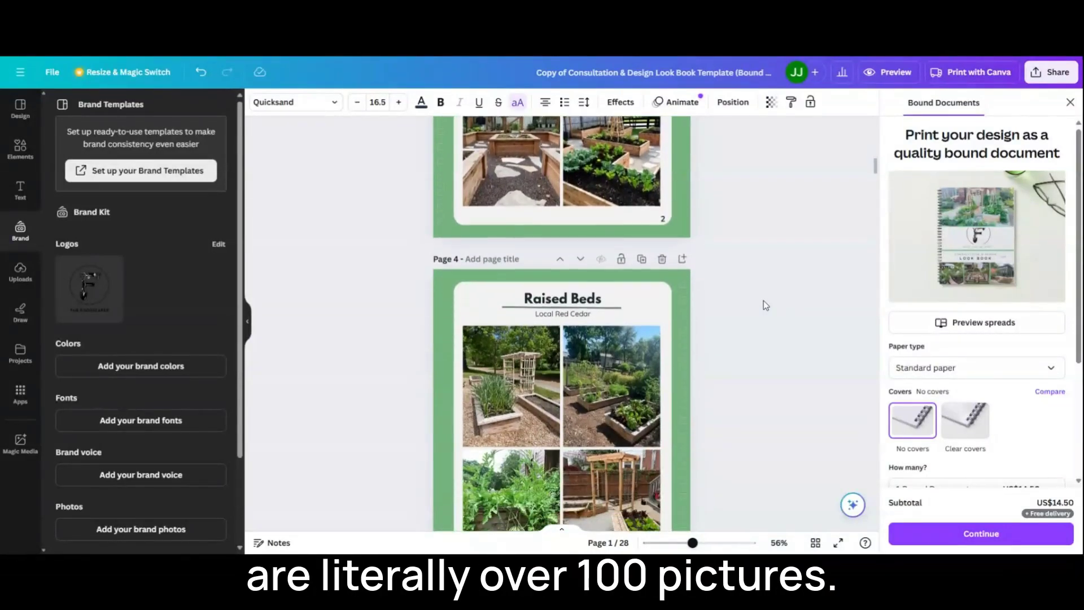
scroll(764, 301, "down", 2)
scroll(763, 300, "down", 2)
scroll(763, 305, "down", 3)
scroll(764, 305, "down", 2)
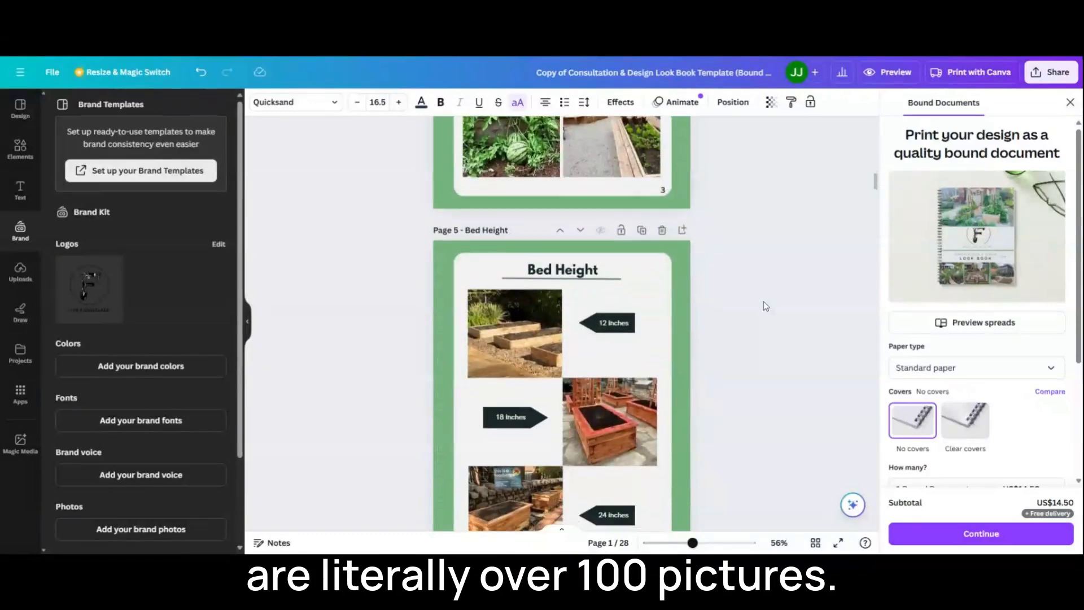
scroll(763, 305, "down", 2)
scroll(763, 305, "down", 2)
scroll(763, 306, "down", 3)
scroll(763, 305, "down", 2)
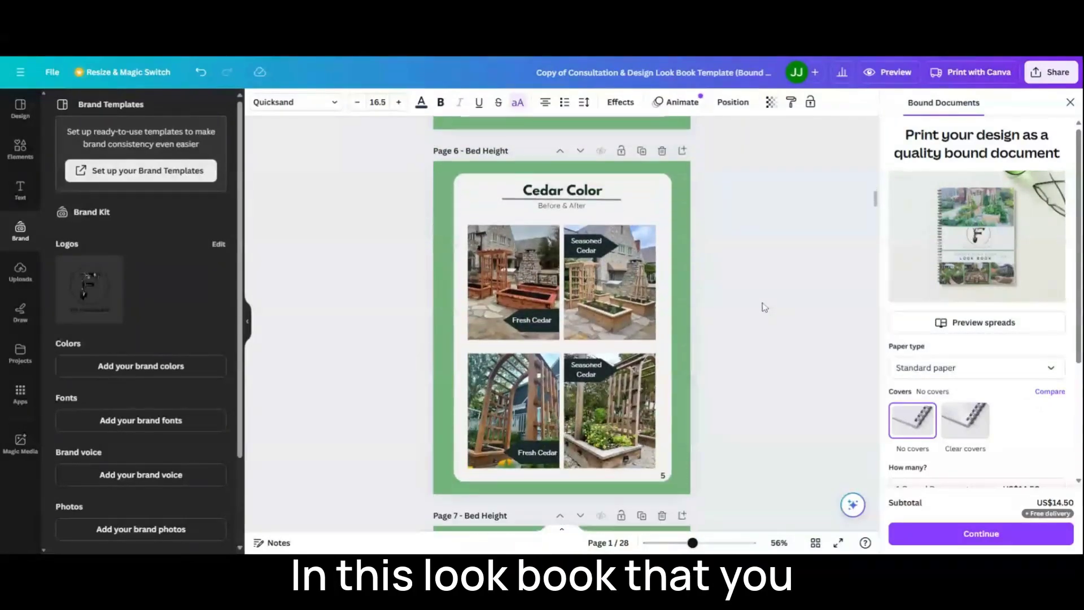
scroll(762, 306, "down", 4)
scroll(760, 307, "down", 2)
scroll(760, 308, "down", 2)
scroll(760, 307, "down", 2)
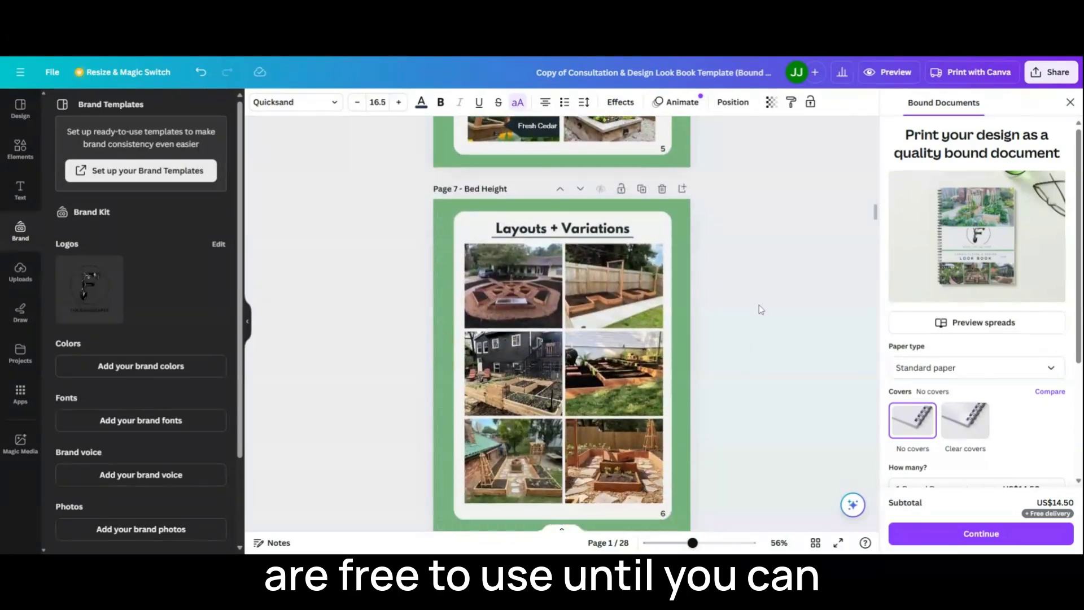
scroll(761, 308, "down", 3)
scroll(759, 309, "down", 1)
scroll(760, 309, "down", 1)
scroll(760, 310, "down", 1)
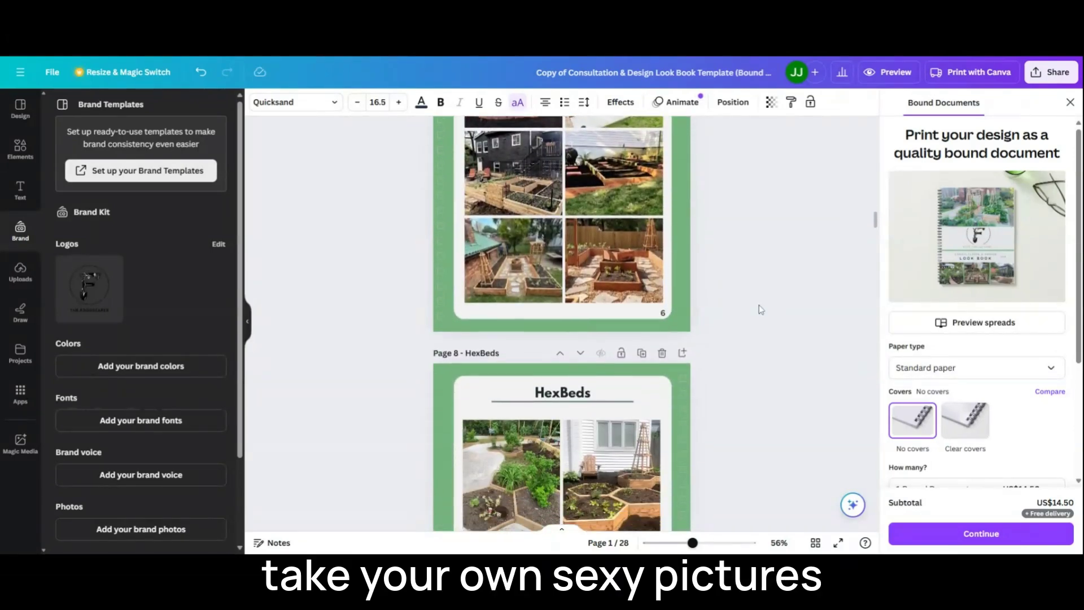
scroll(759, 310, "down", 1)
scroll(760, 309, "down", 1)
scroll(760, 309, "down", 1)
scroll(759, 309, "down", 1)
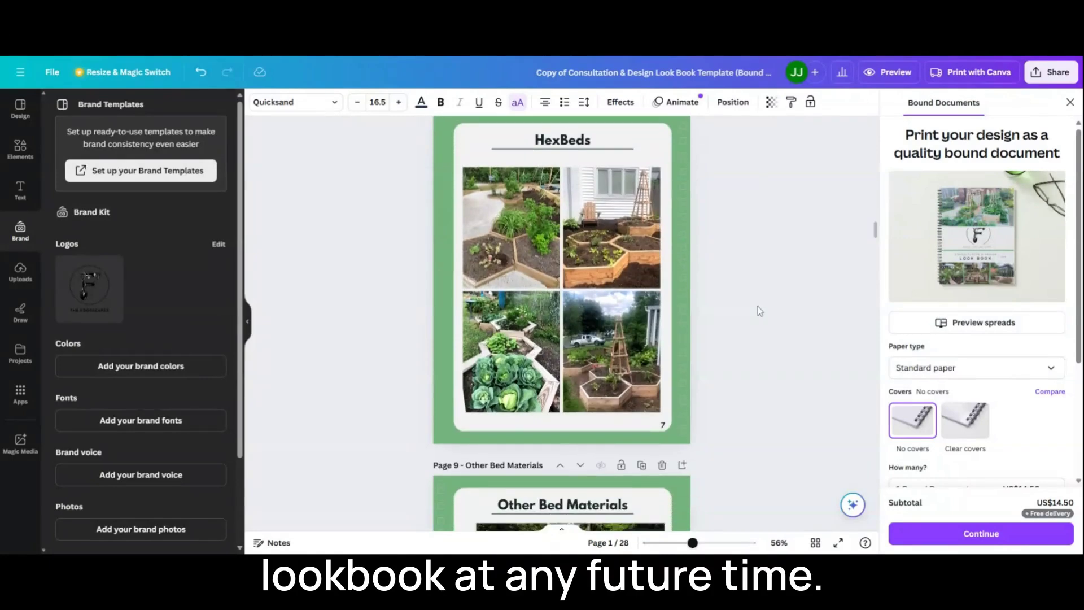
scroll(759, 311, "down", 1)
scroll(758, 310, "down", 1)
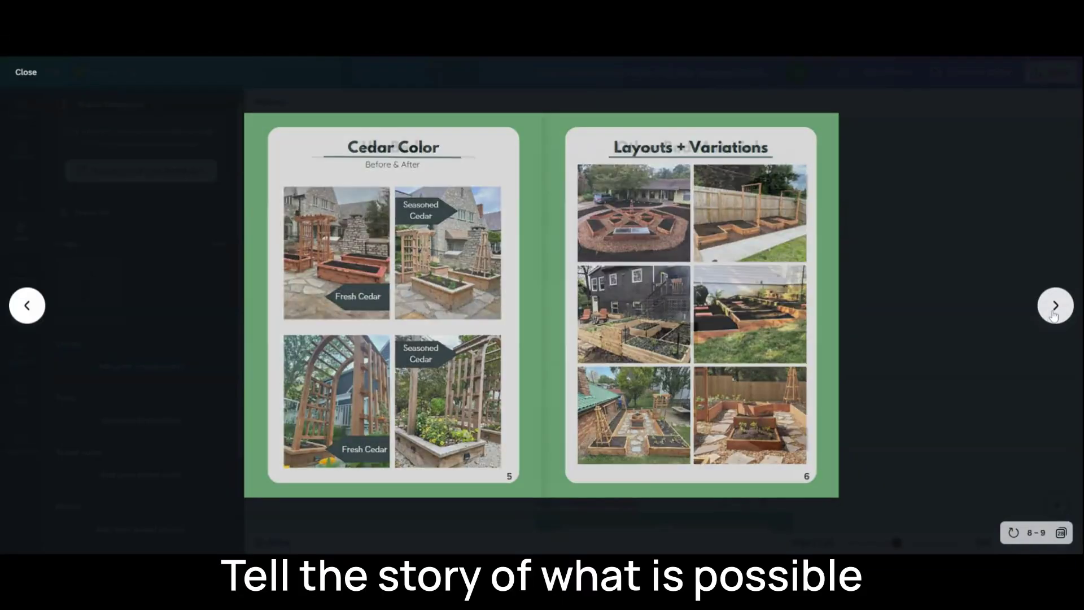
Page the preview forward through the In-ground Gardens and Accessories spreads
left_click(1054, 316)
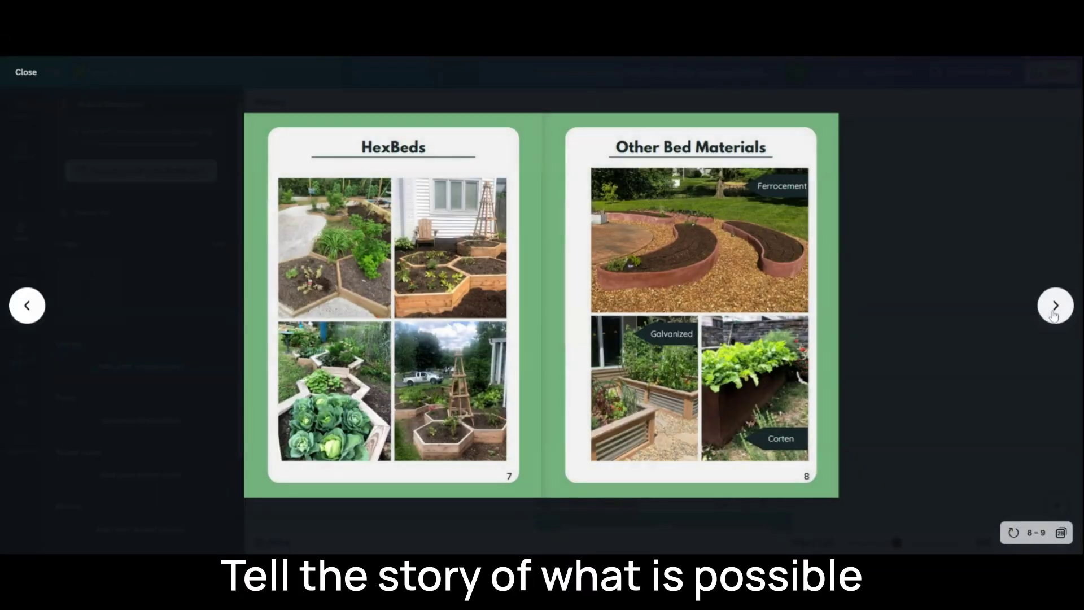
left_click(1053, 315)
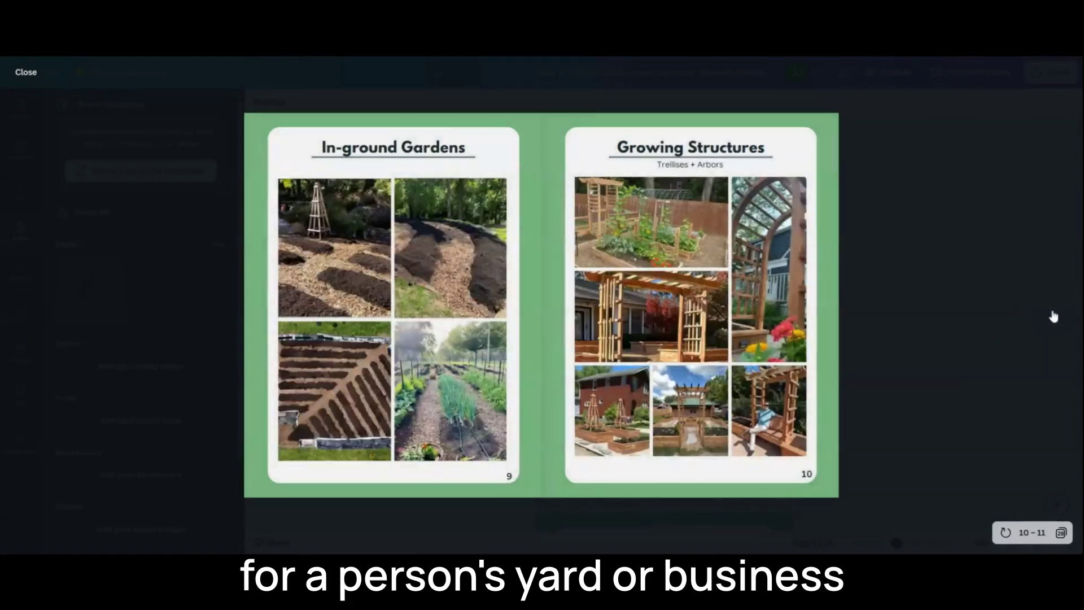
left_click(1055, 308)
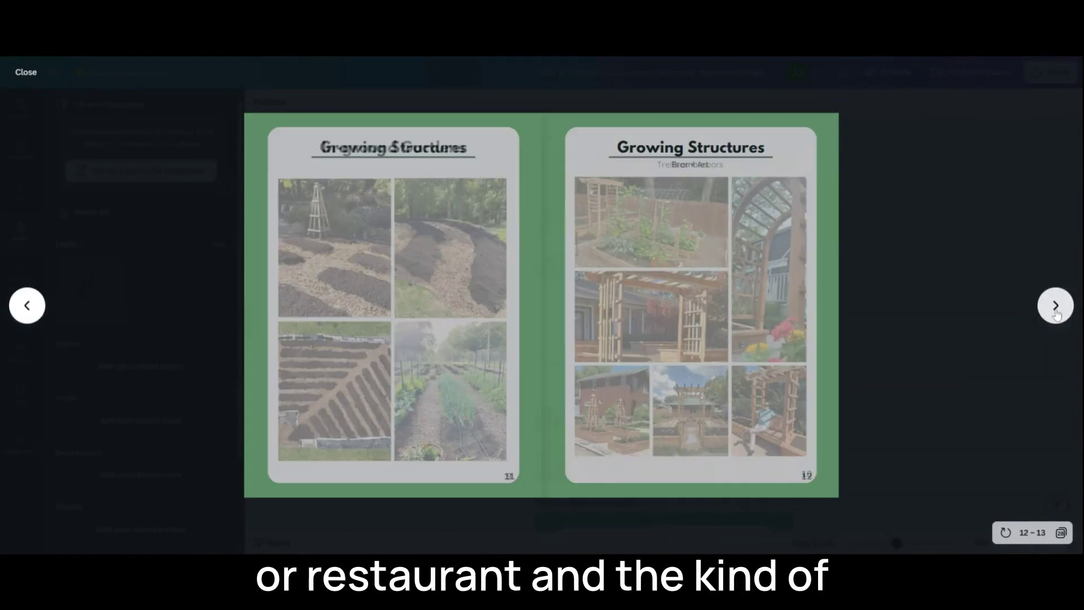
left_click(1055, 312)
left_click(1056, 314)
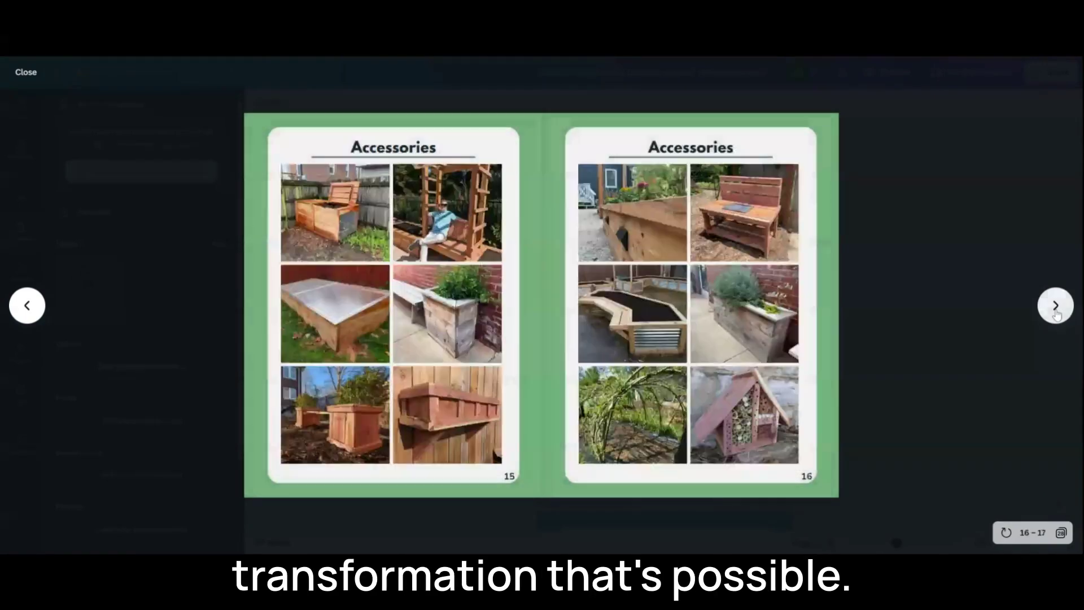
left_click(1056, 315)
Continue through Rainscaping, Hardscaping, Patios, and Edging spreads to the final Garden Designs page
left_click(1056, 315)
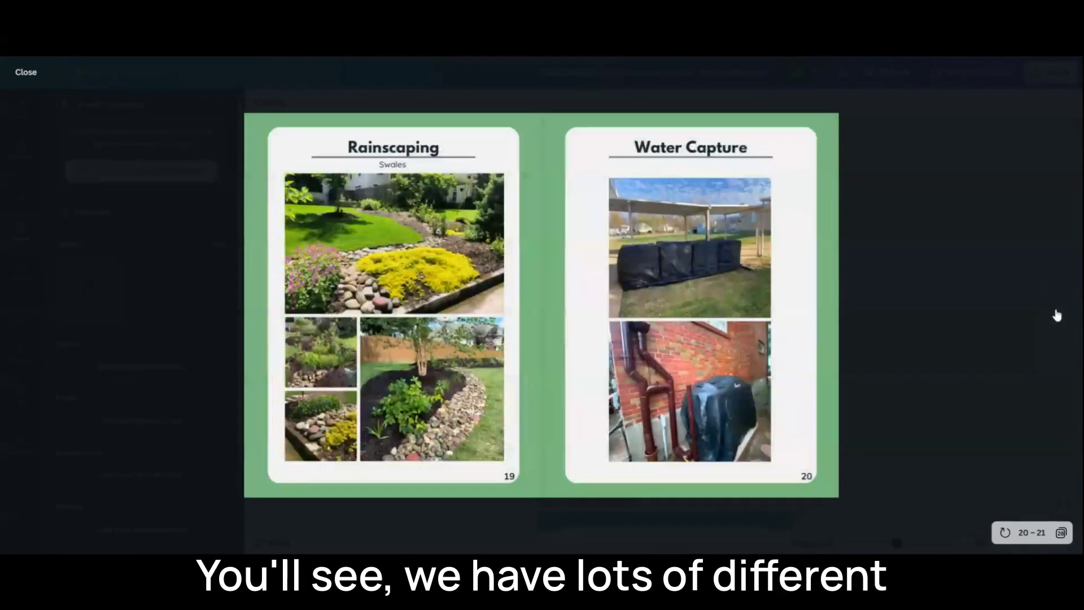
left_click(1056, 307)
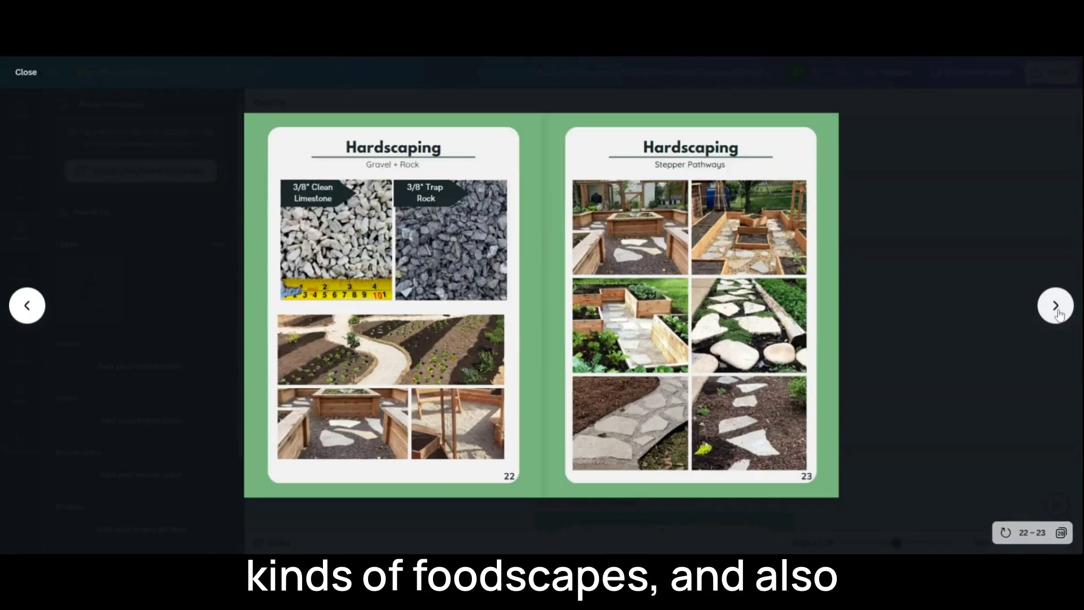
left_click(1057, 314)
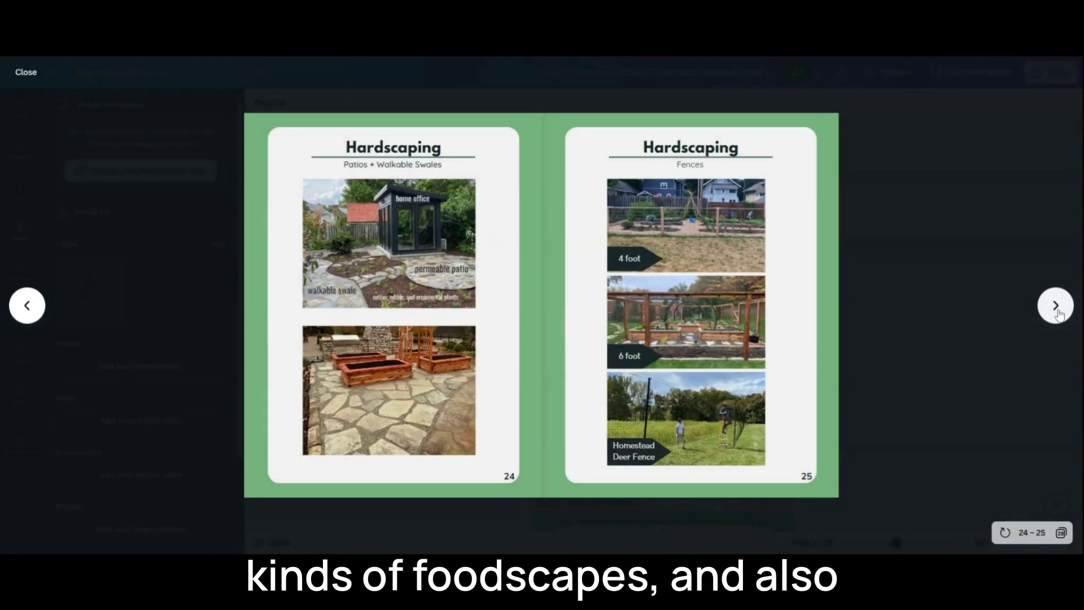
left_click(1057, 316)
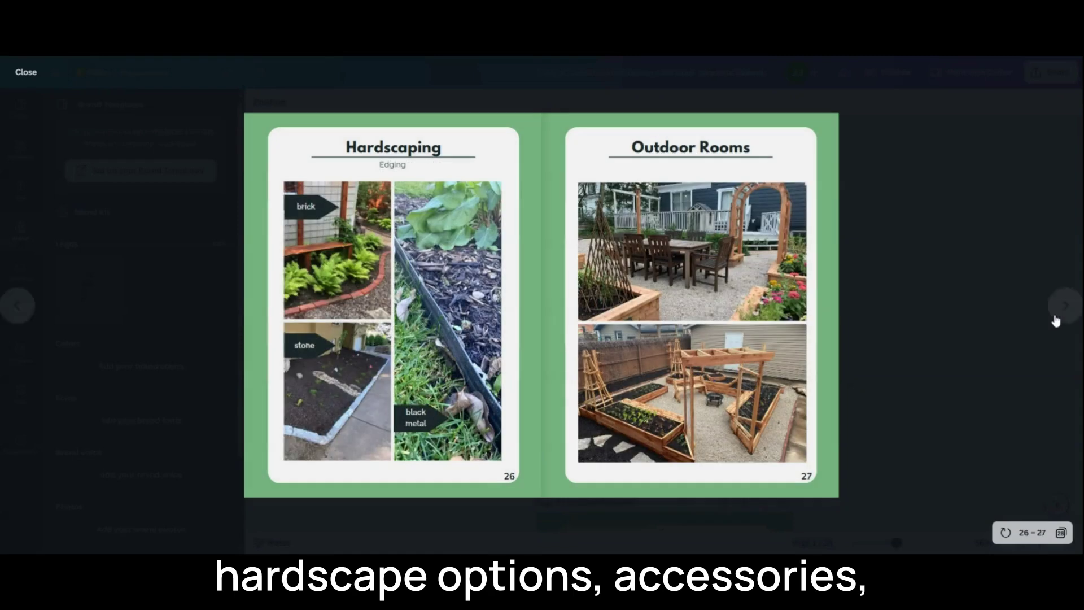
left_click(1054, 308)
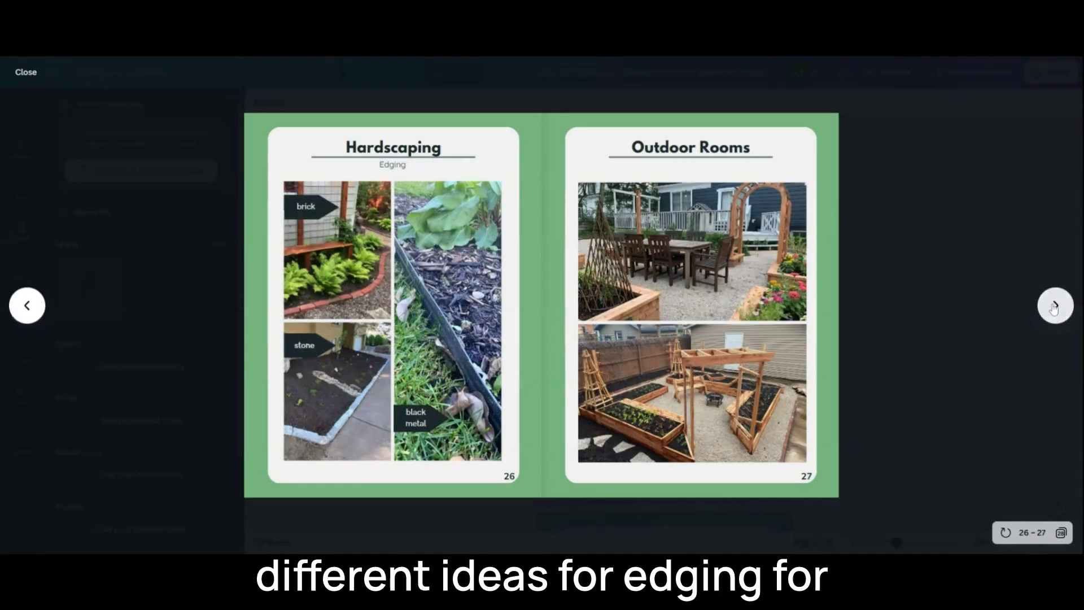
left_click(1054, 307)
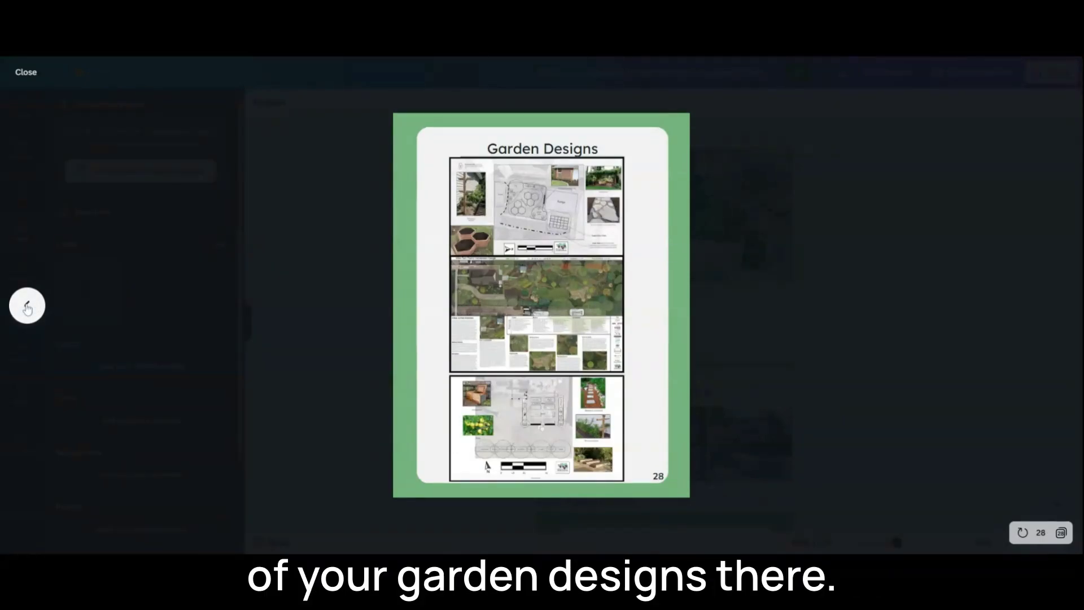
Close the full-screen preview and return to the editor
left_click(26, 72)
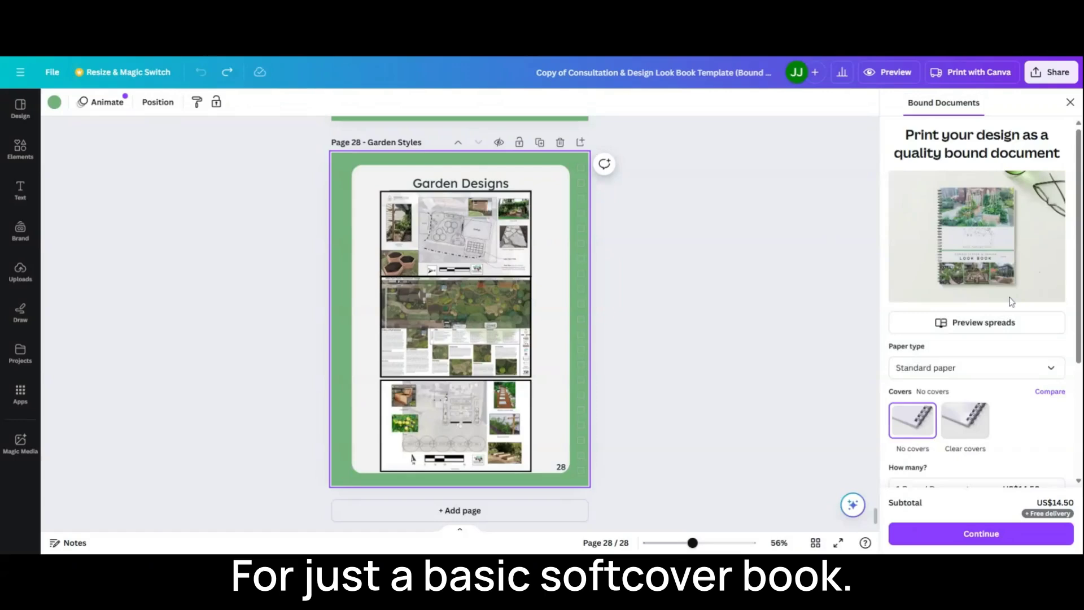
scroll(1047, 297, "down", 2)
scroll(1046, 353, "down", 1)
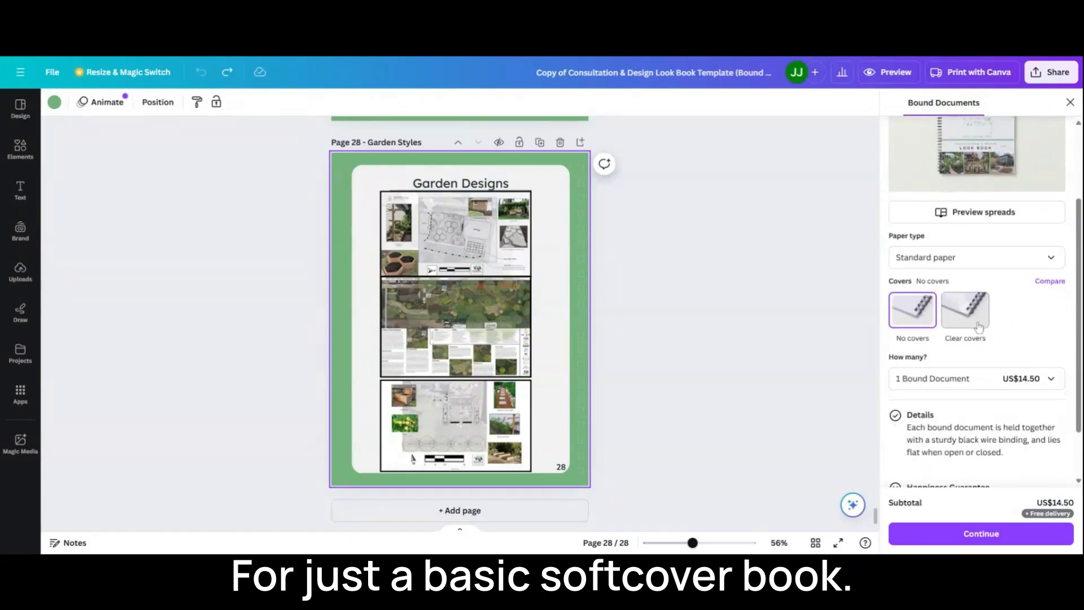